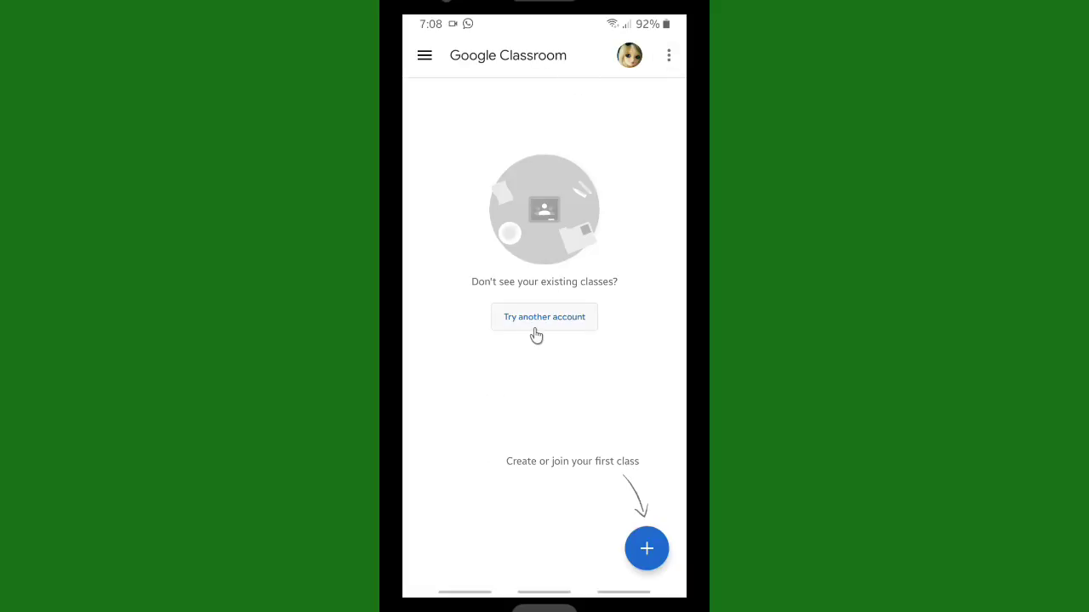
- Look through the home screen's overflow menu and account switcher, closing each without changes
click(669, 56)
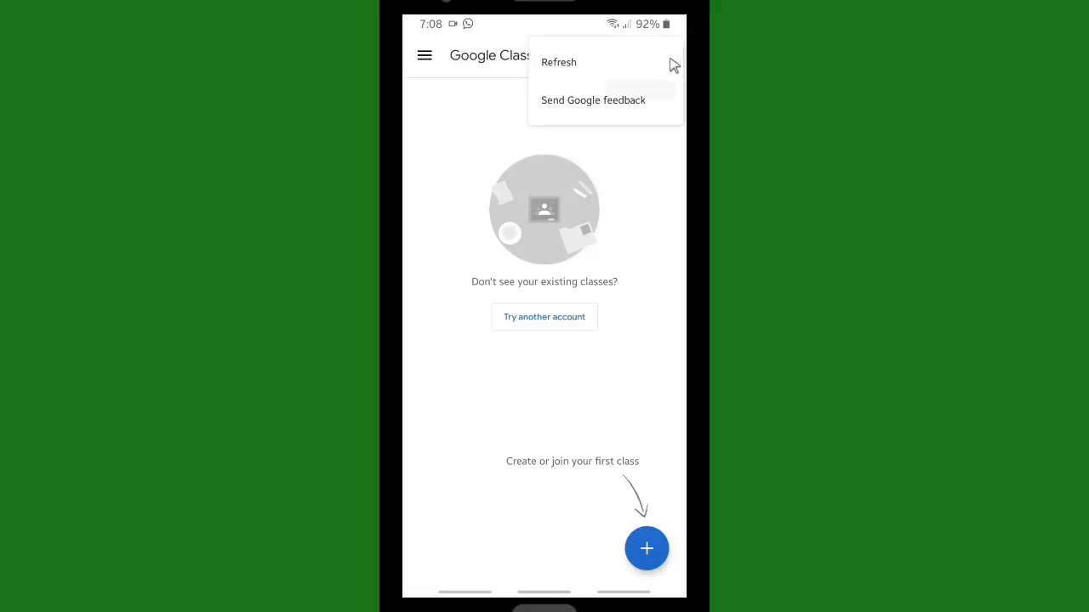
click(609, 141)
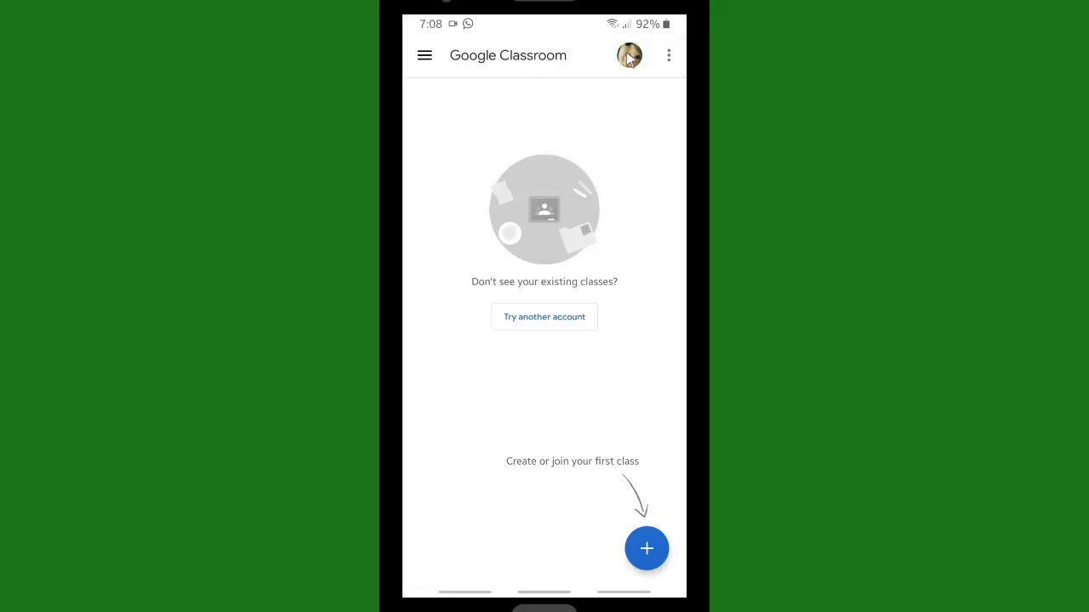
click(630, 57)
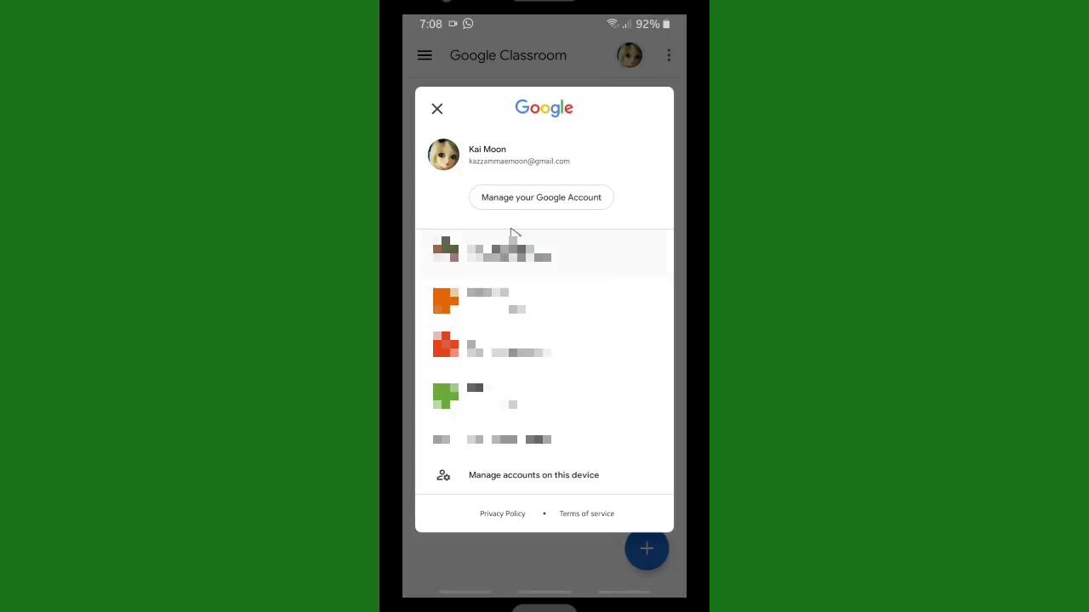
click(548, 83)
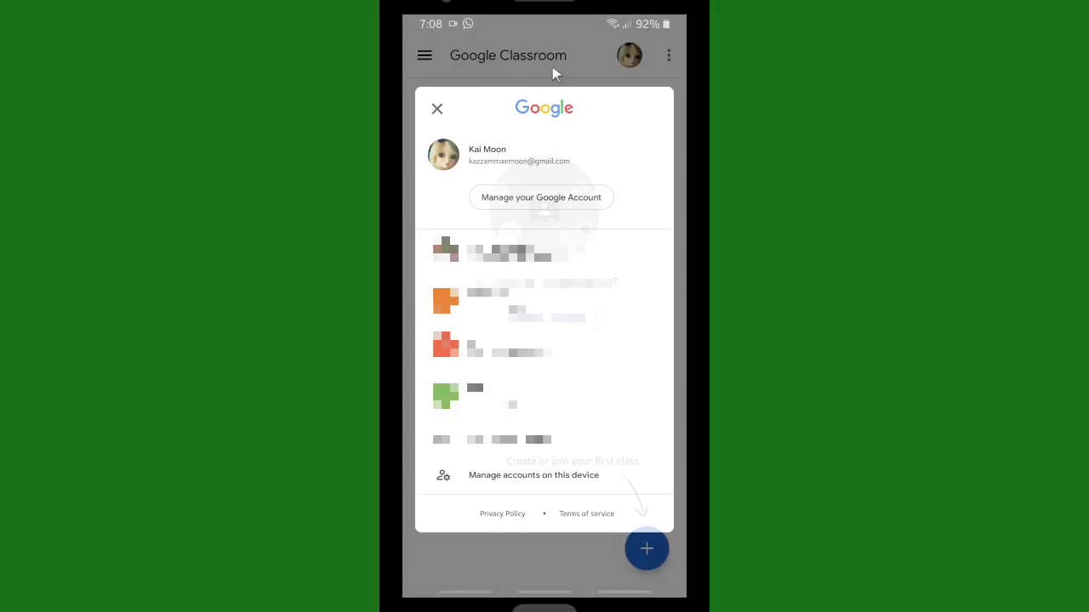
click(630, 55)
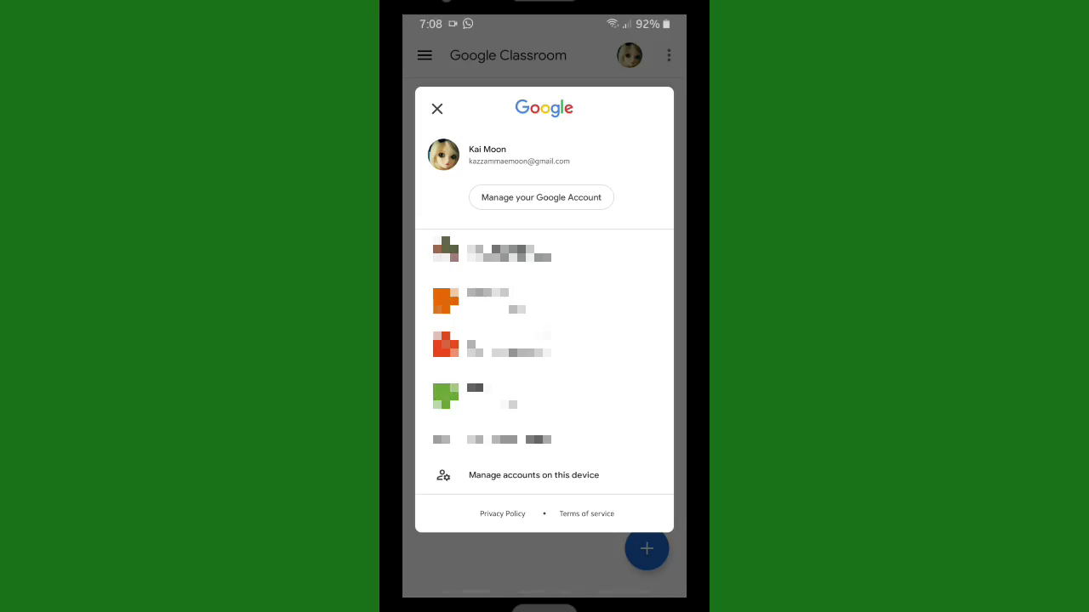
click(547, 53)
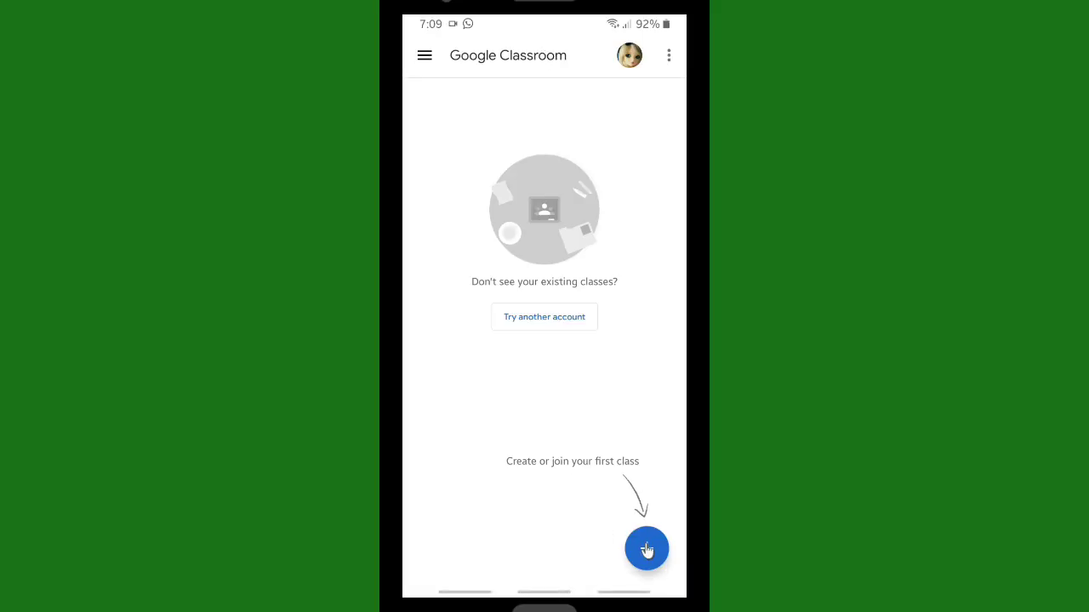
- Start a new class named A with section 1 and room 1.A
click(649, 549)
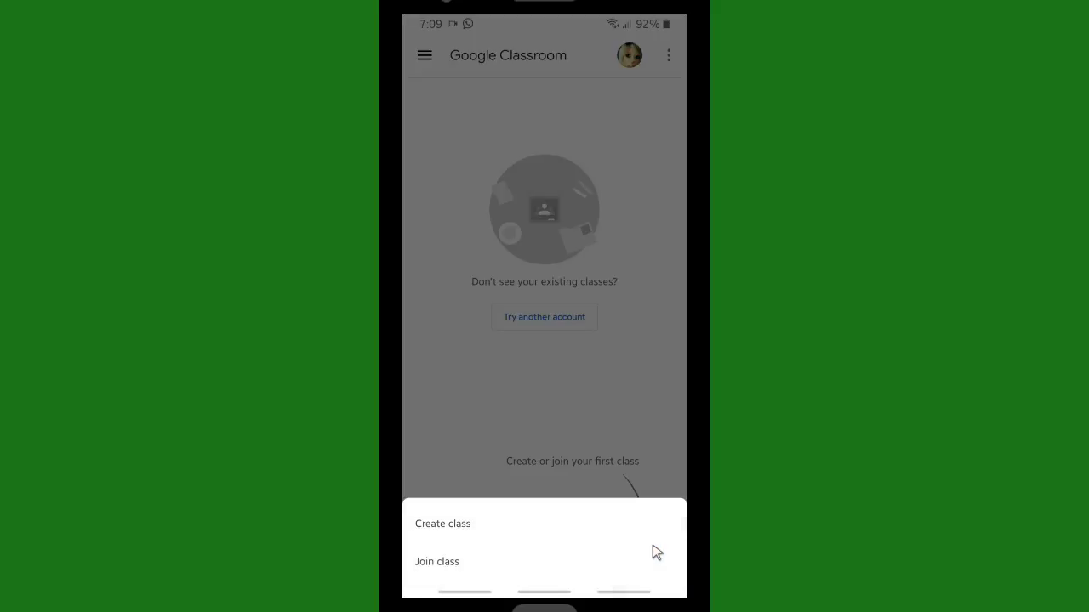
click(441, 529)
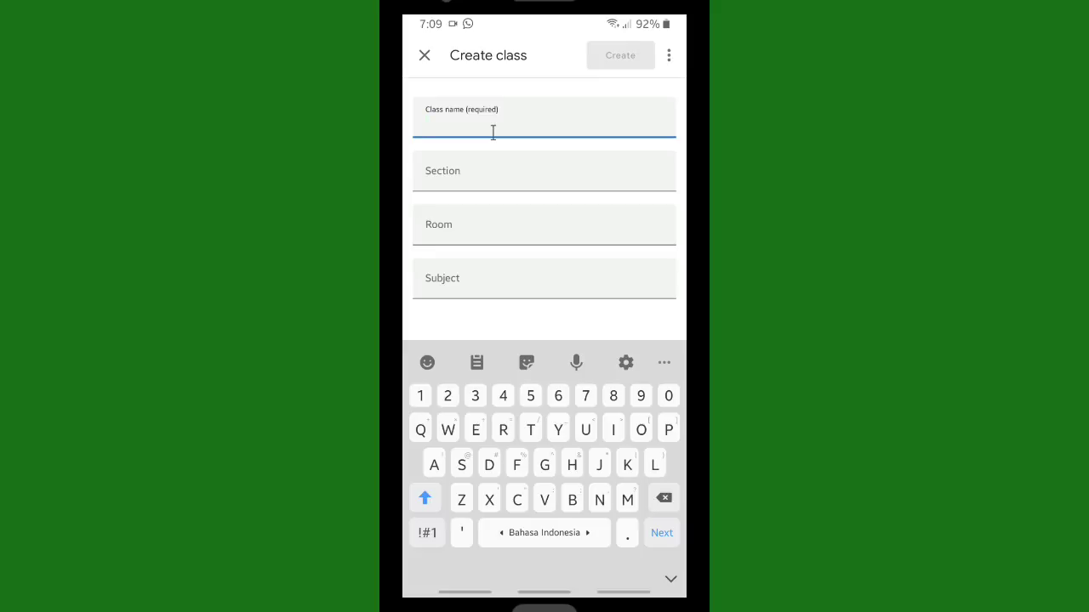
text(A)
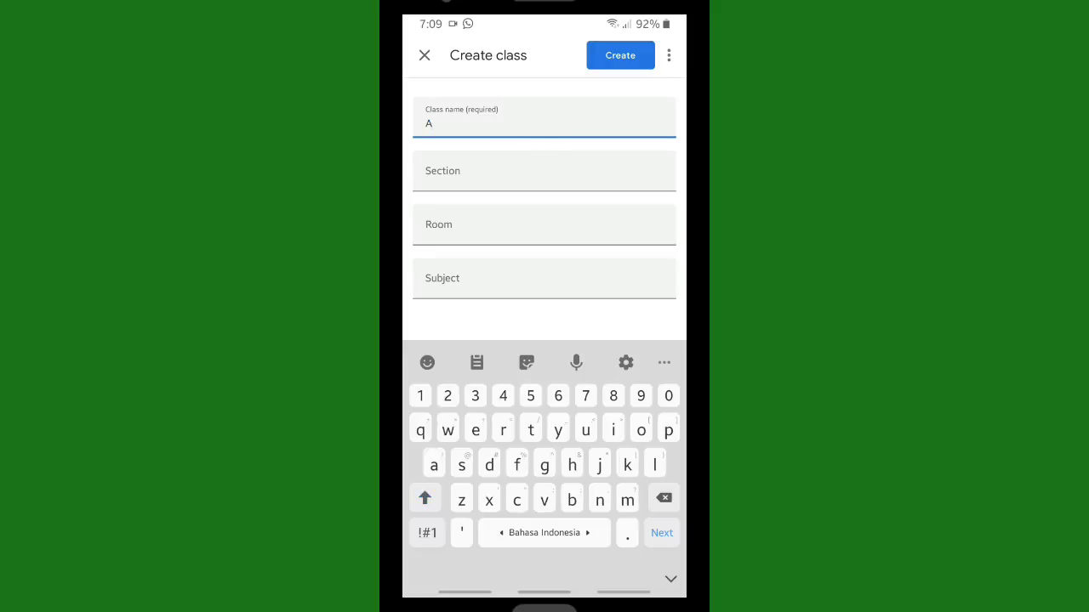
click(461, 170)
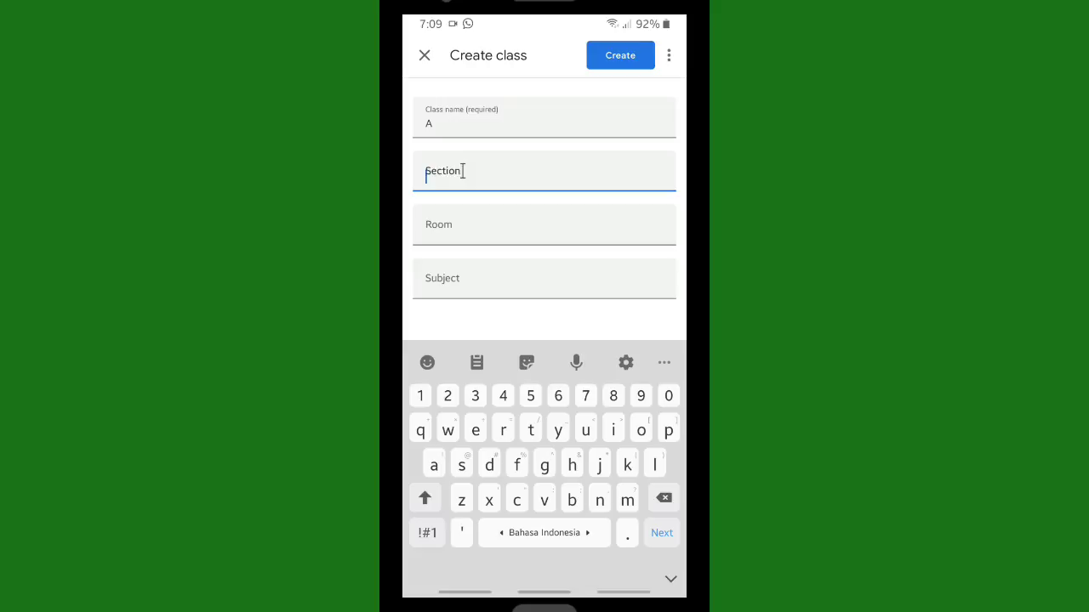
text(1)
click(455, 227)
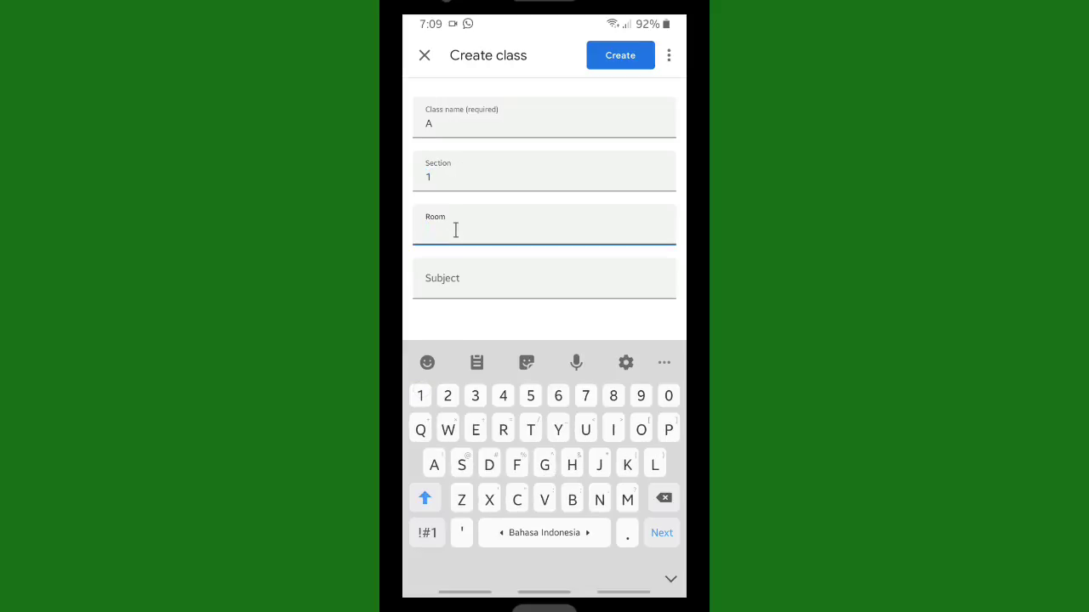
text(1)
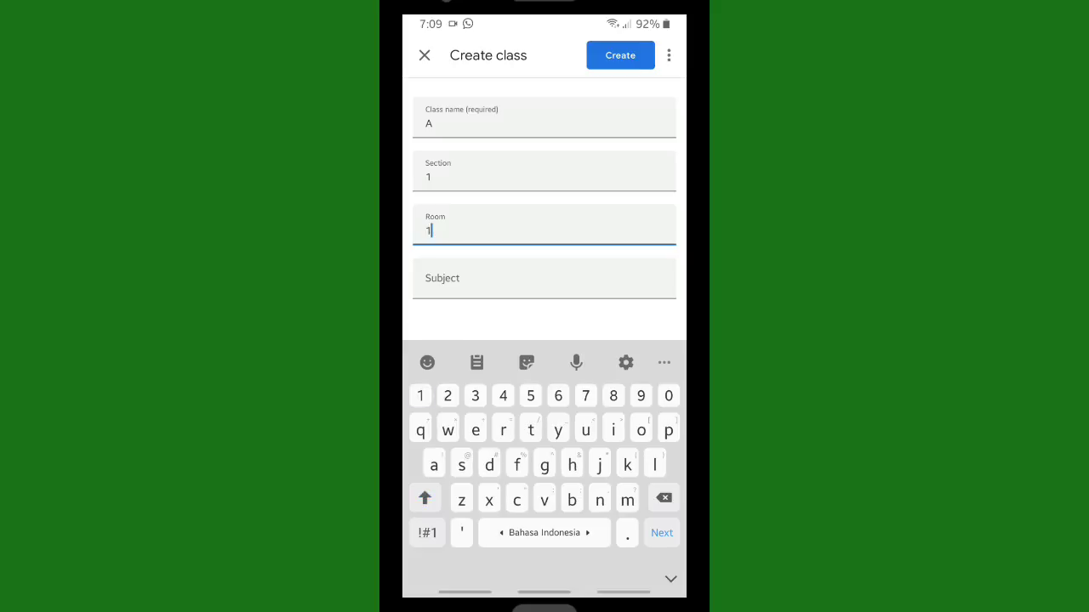
text(.A)
- Enter the subject 'Kind Finder', correcting the 'Funder' typo
click(469, 283)
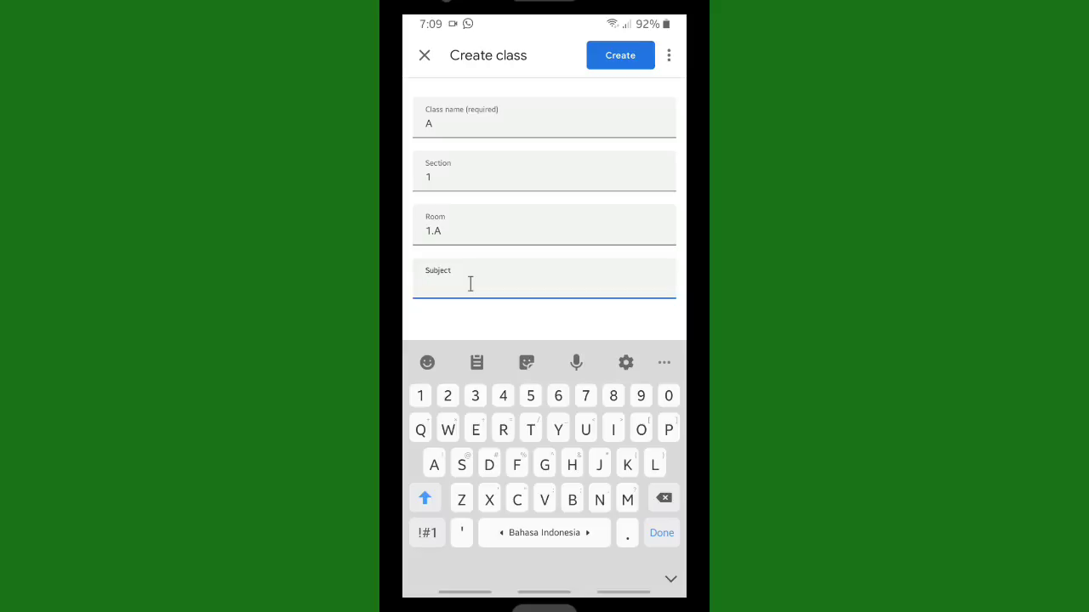
text(Kind)
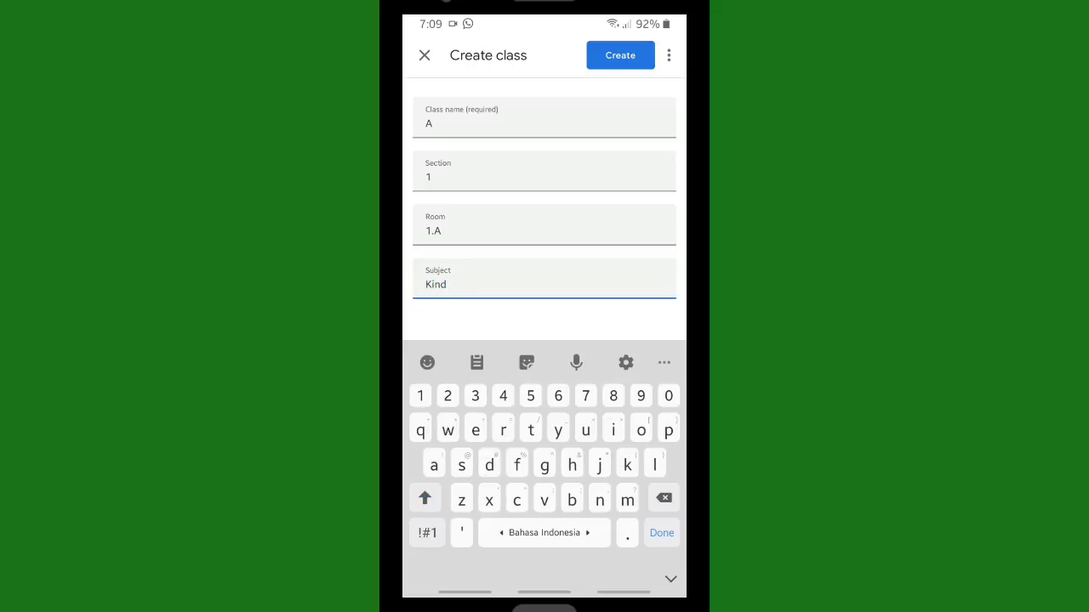
text( Funder)
click(453, 284)
drag(454, 302, 460, 303)
key(BackSpace)
text(i)
click(661, 534)
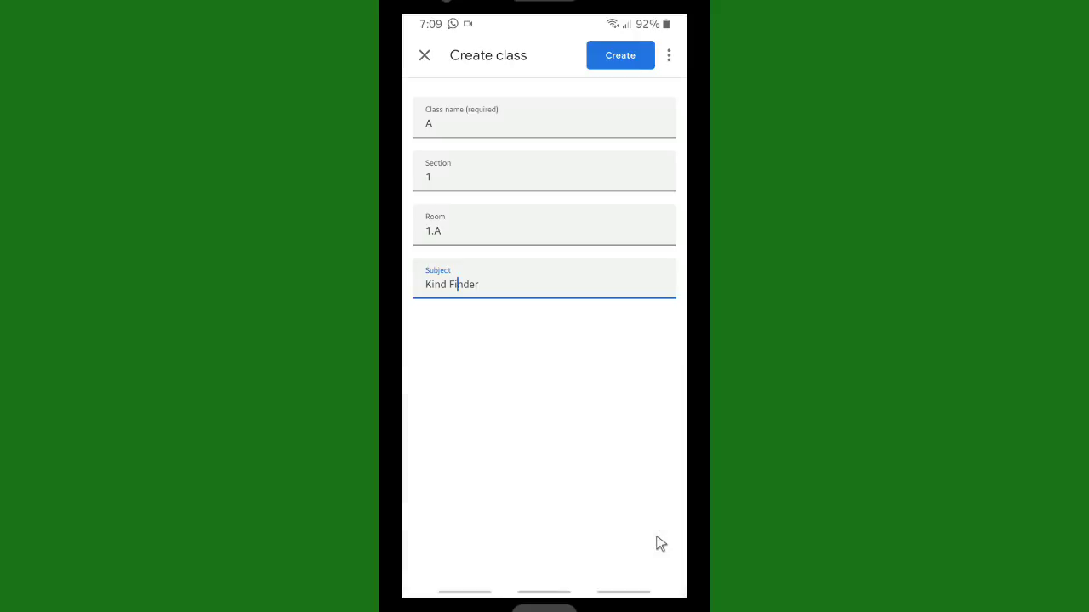
- Create class A, then open and discard a draft post in its stream
click(630, 60)
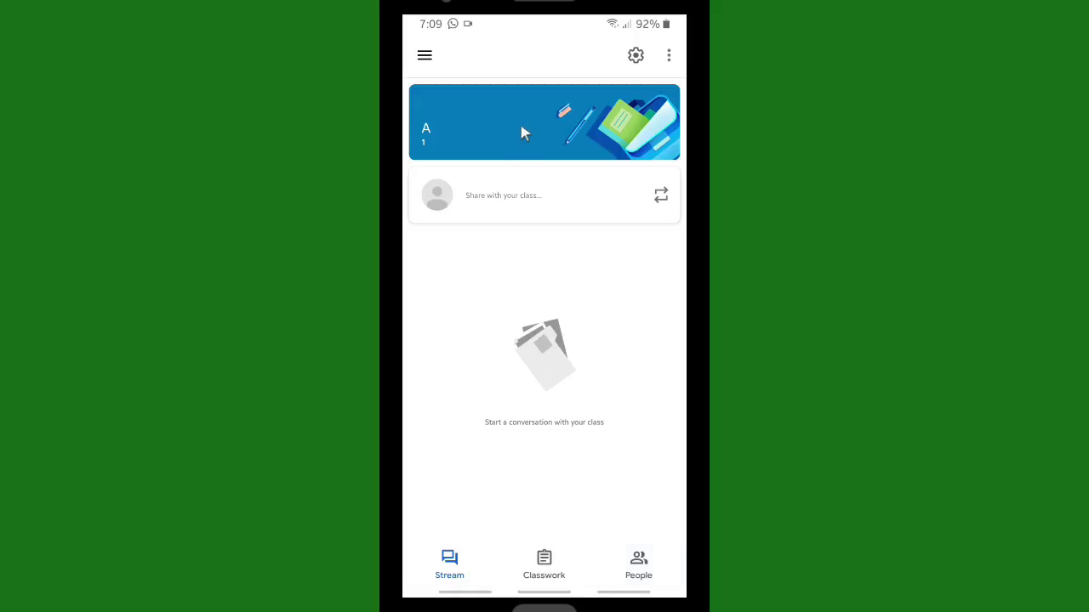
click(539, 201)
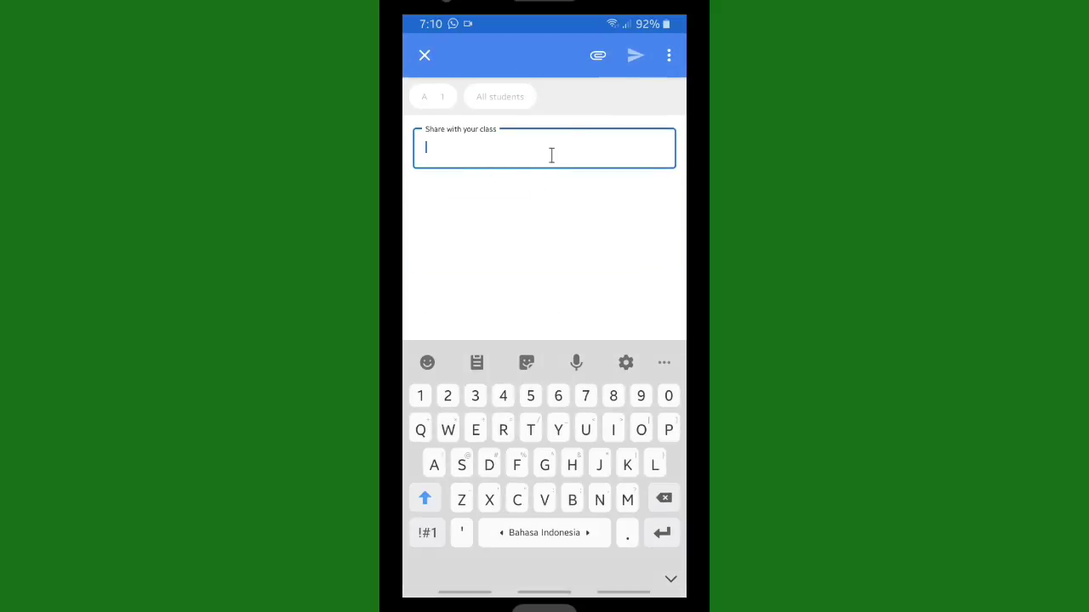
click(424, 56)
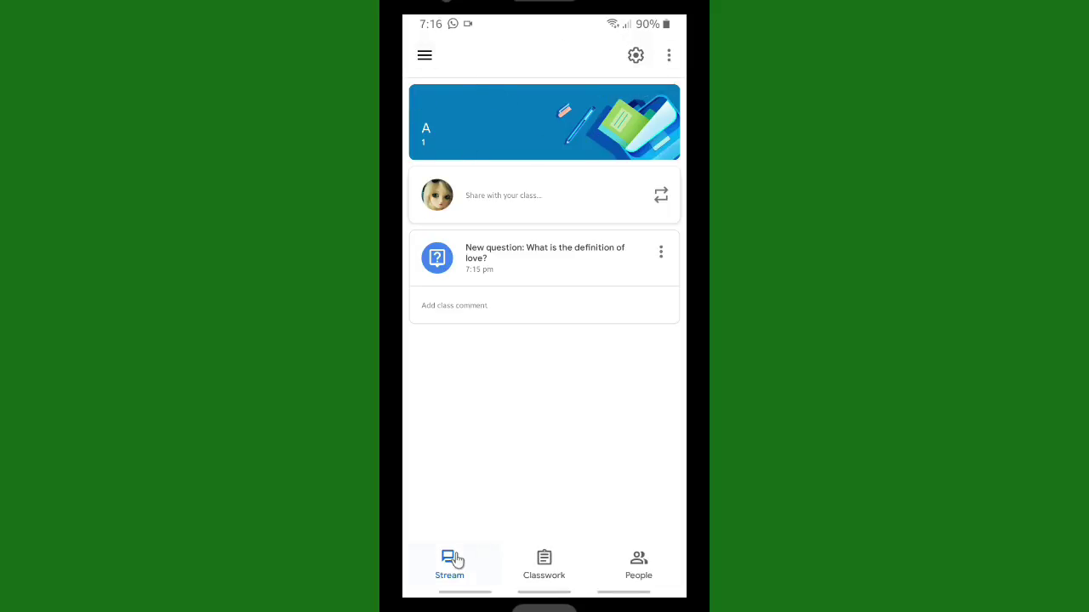
- From the navigation drawer's Settings, choose Update photo to reach the Google Account page
click(425, 56)
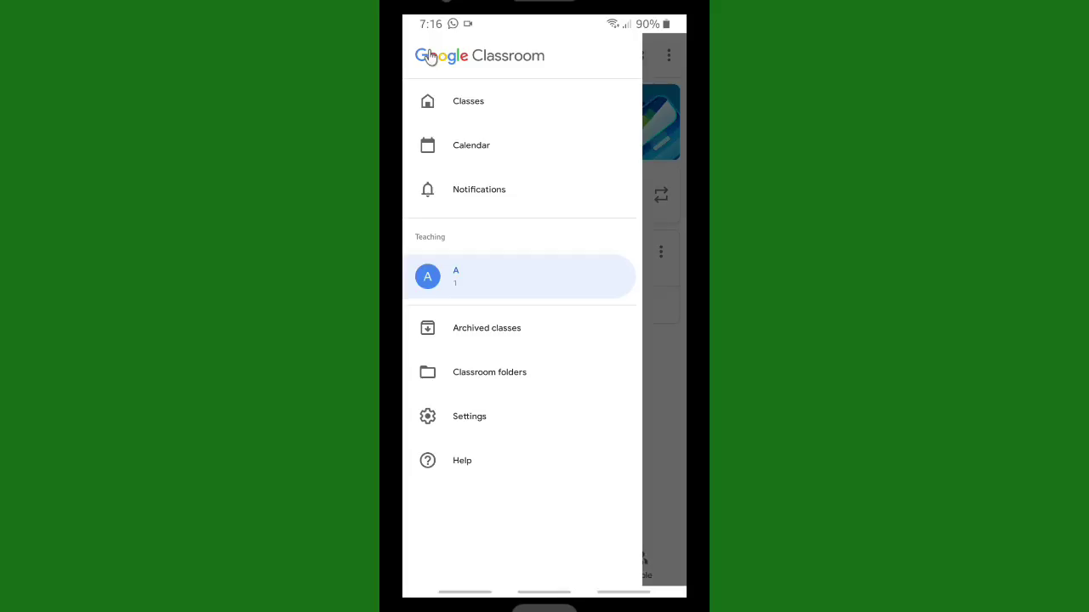
click(470, 417)
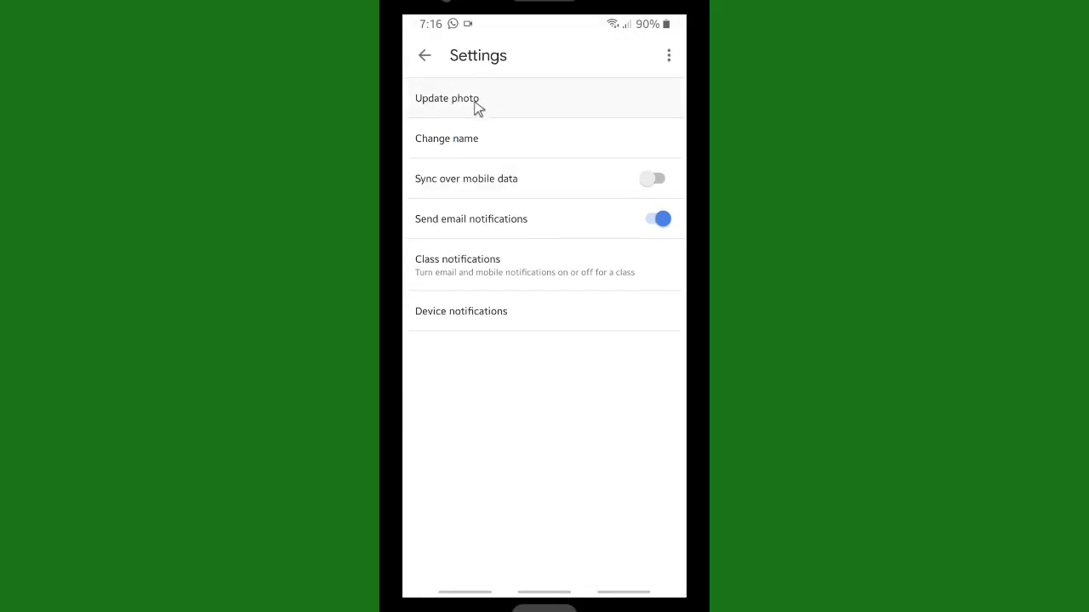
click(513, 110)
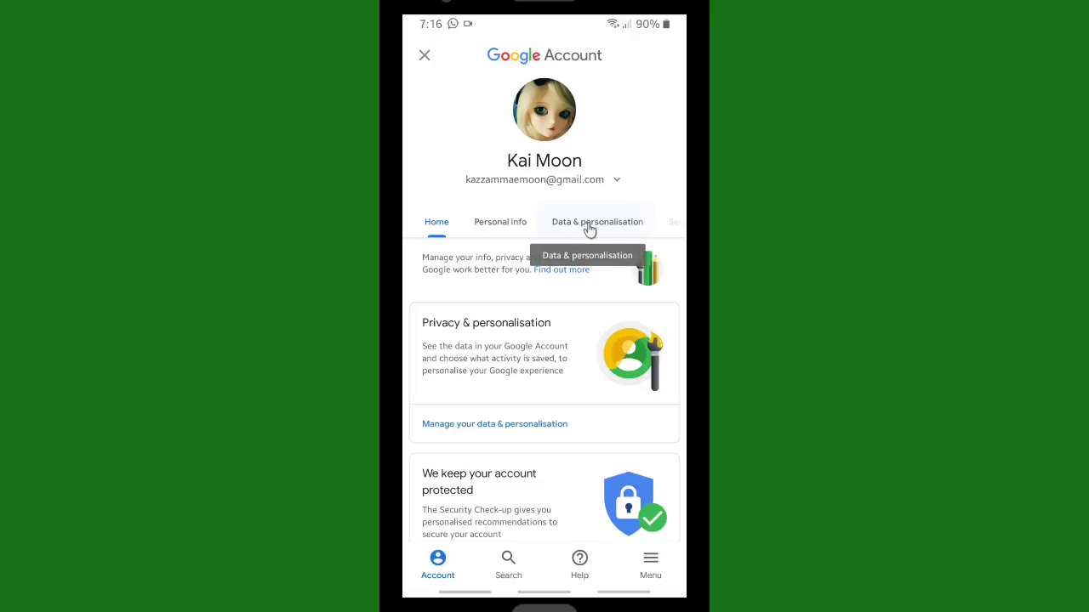
- On Personal info, set the doll-with-black-glasses picture as the new profile photo
click(519, 231)
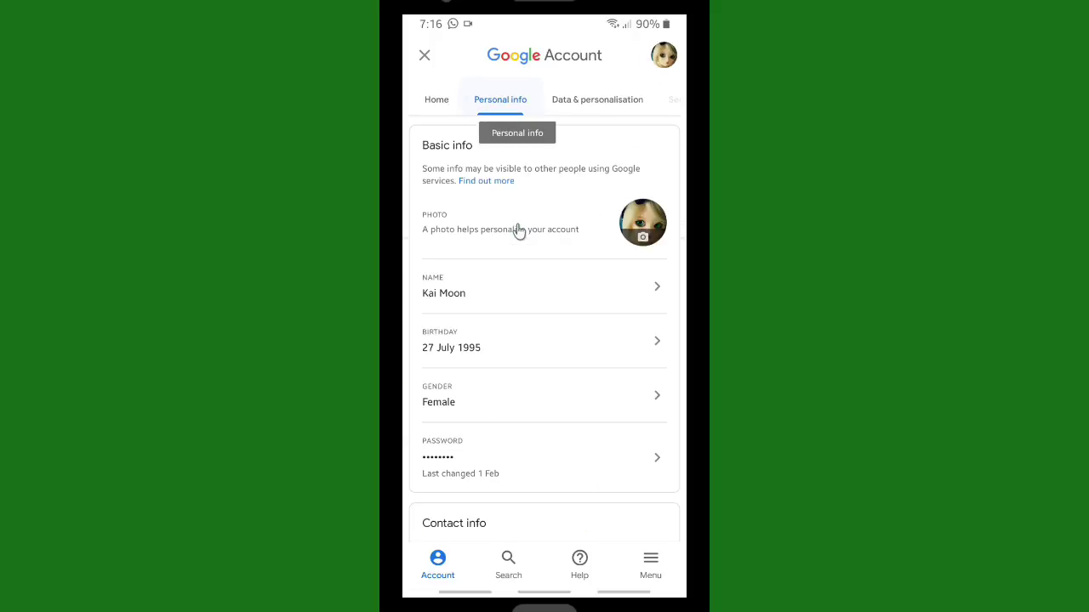
click(644, 236)
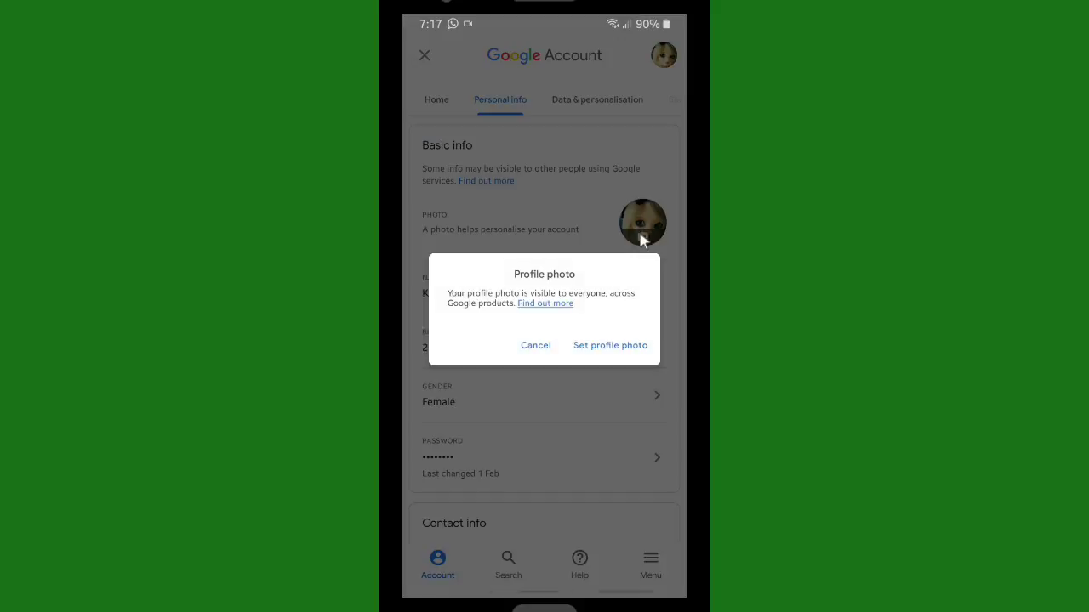
click(611, 347)
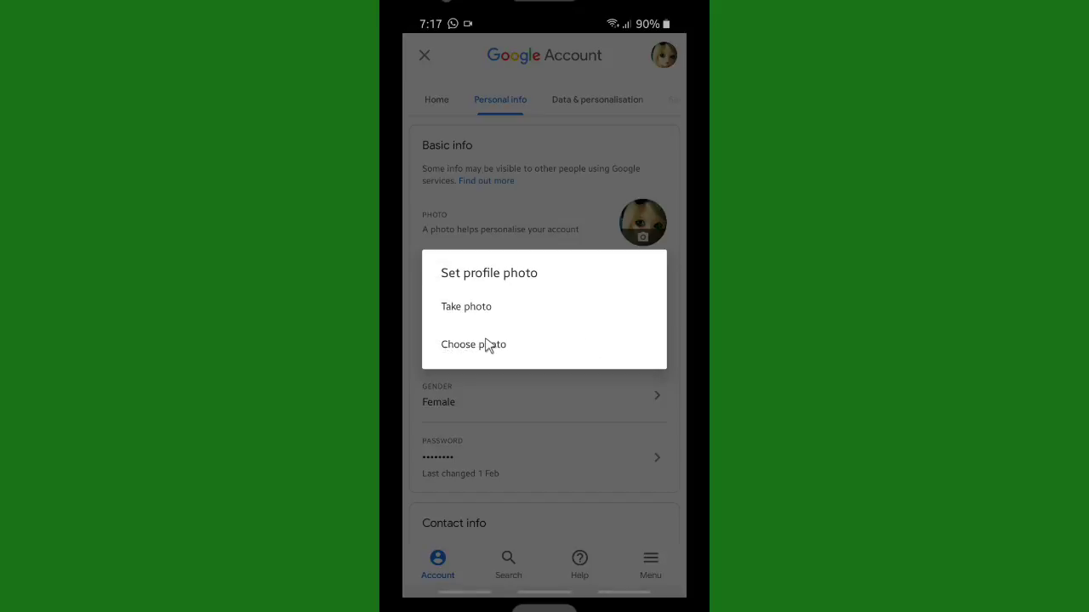
click(486, 344)
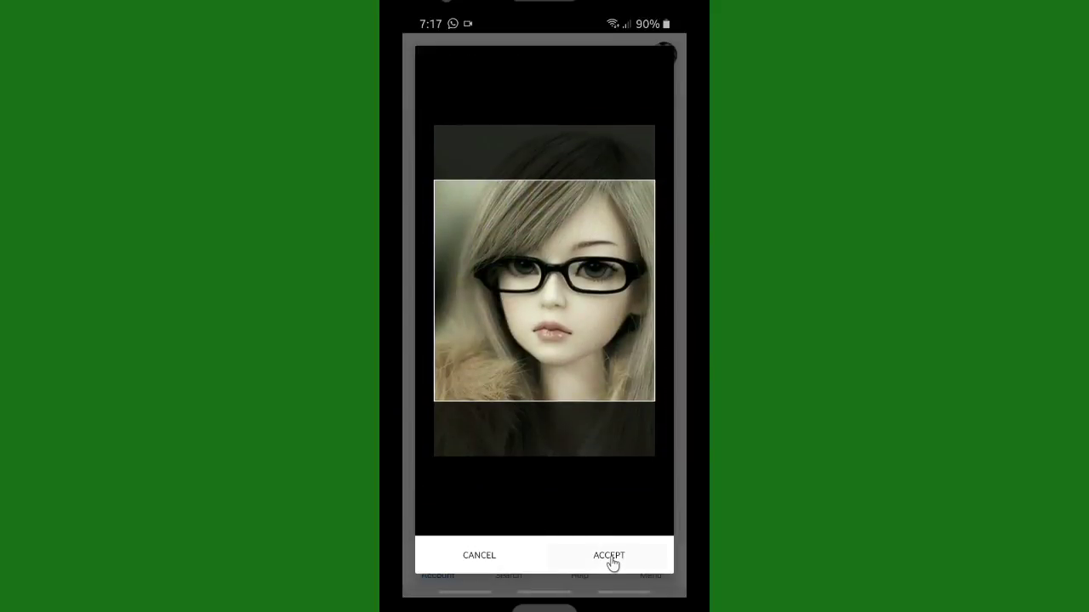
click(609, 557)
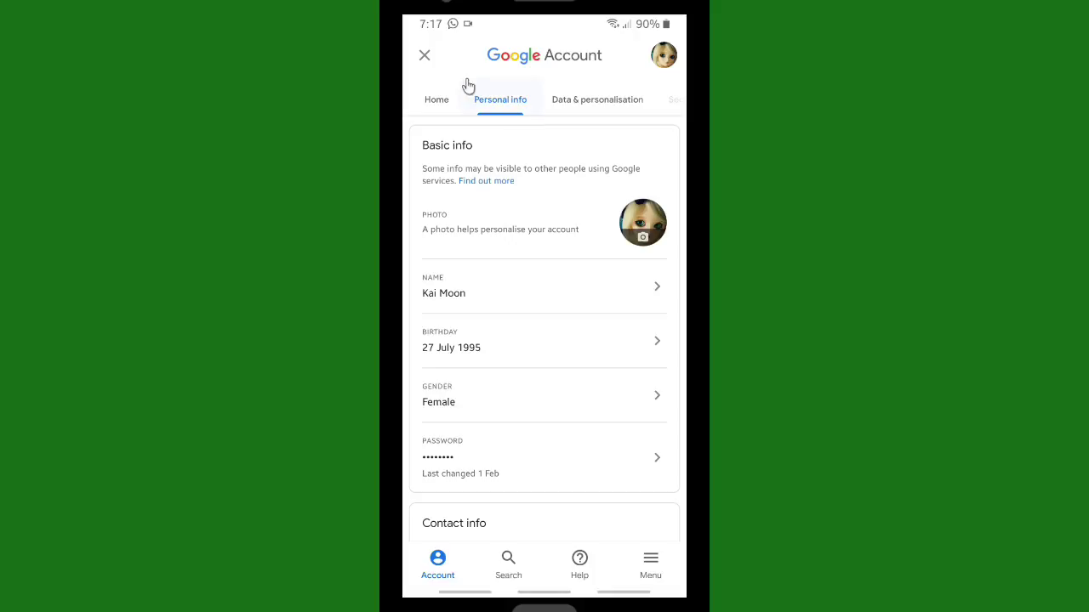
- Return from Google Account and Settings to class A, then view its Classwork and People pages
scroll(518, 318, up, 3)
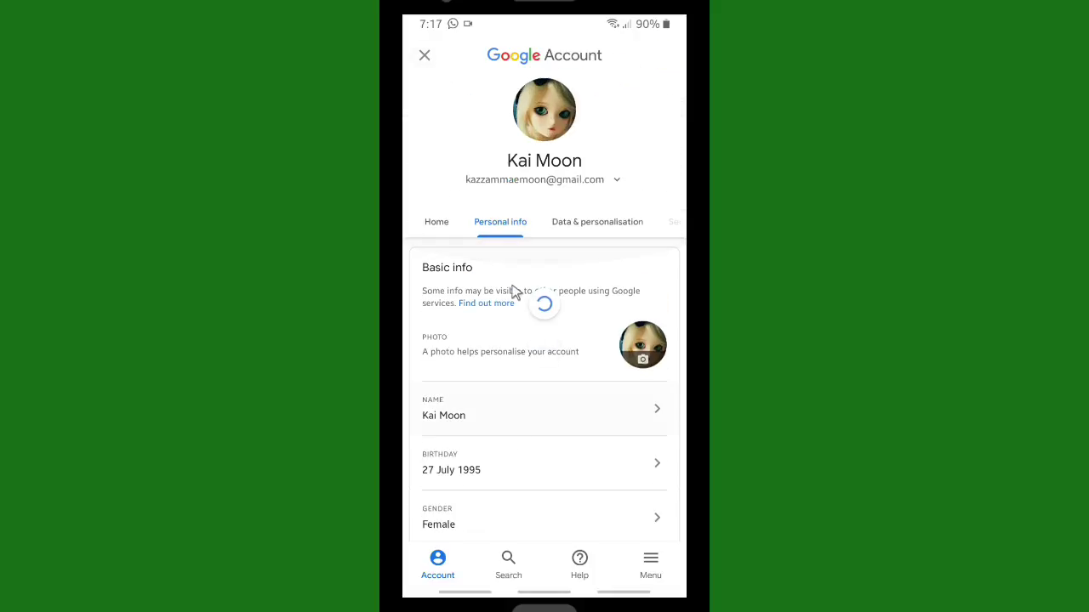
click(424, 57)
click(424, 57)
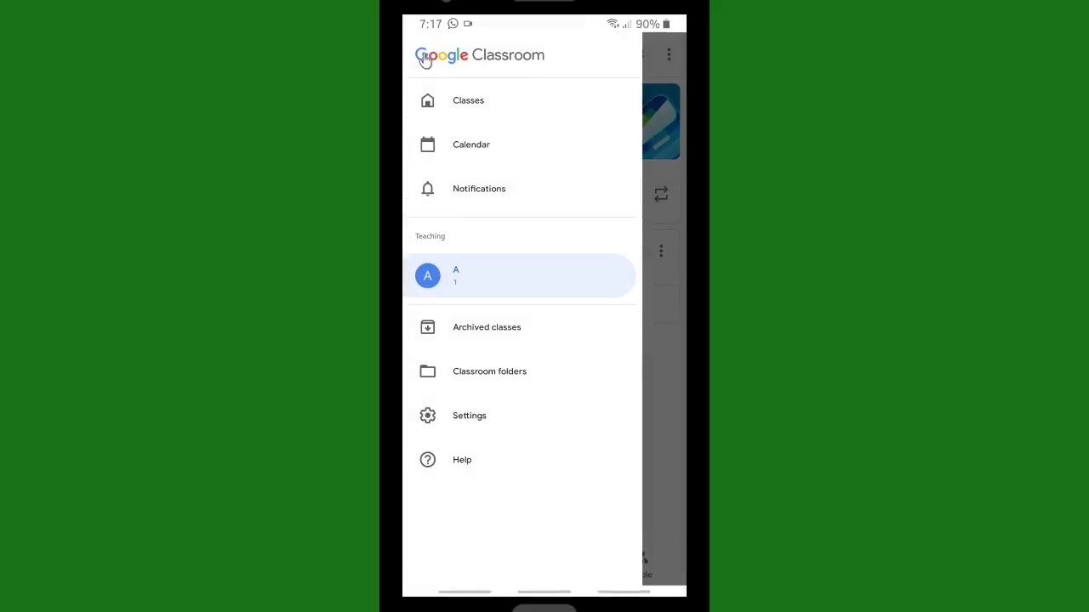
click(672, 178)
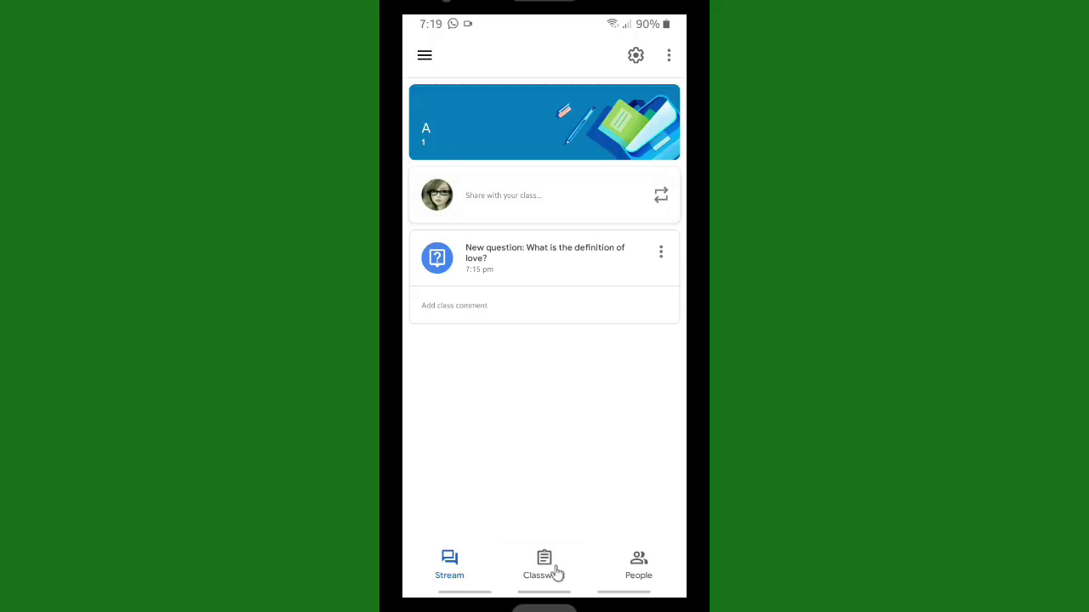
click(553, 574)
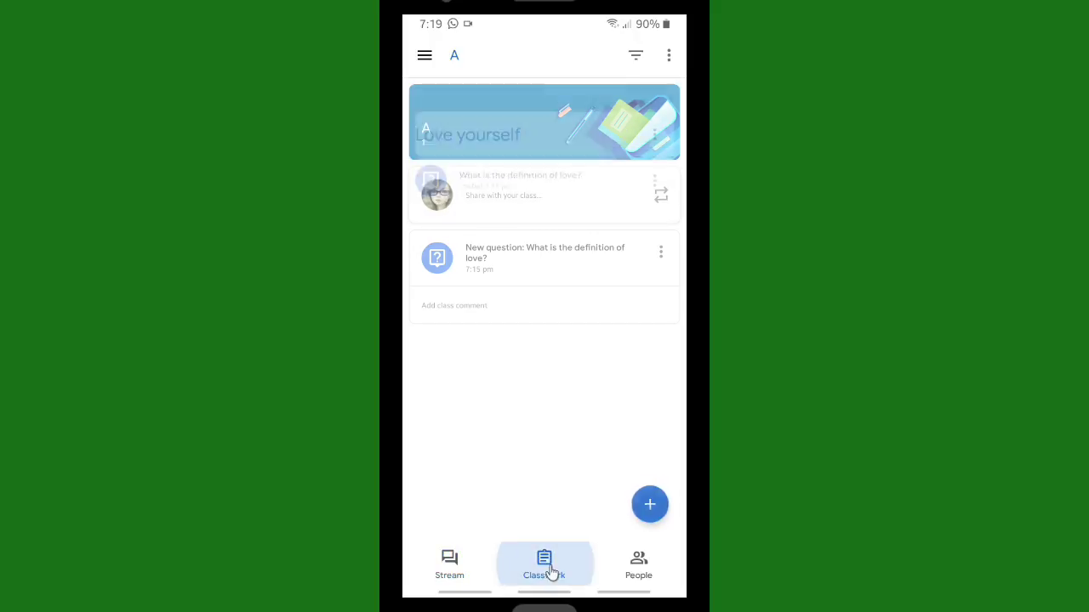
click(645, 575)
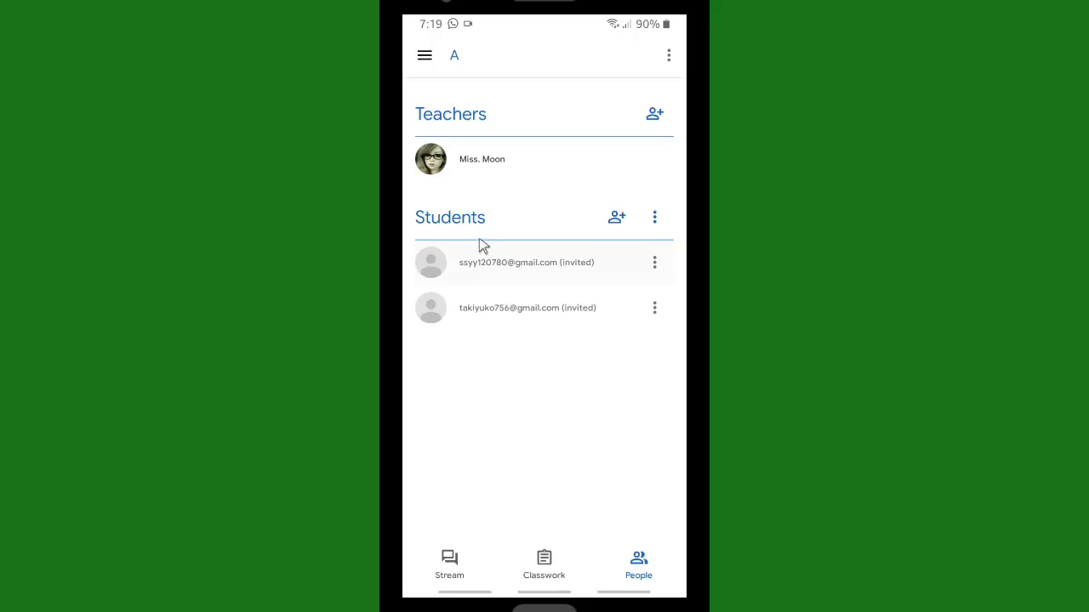